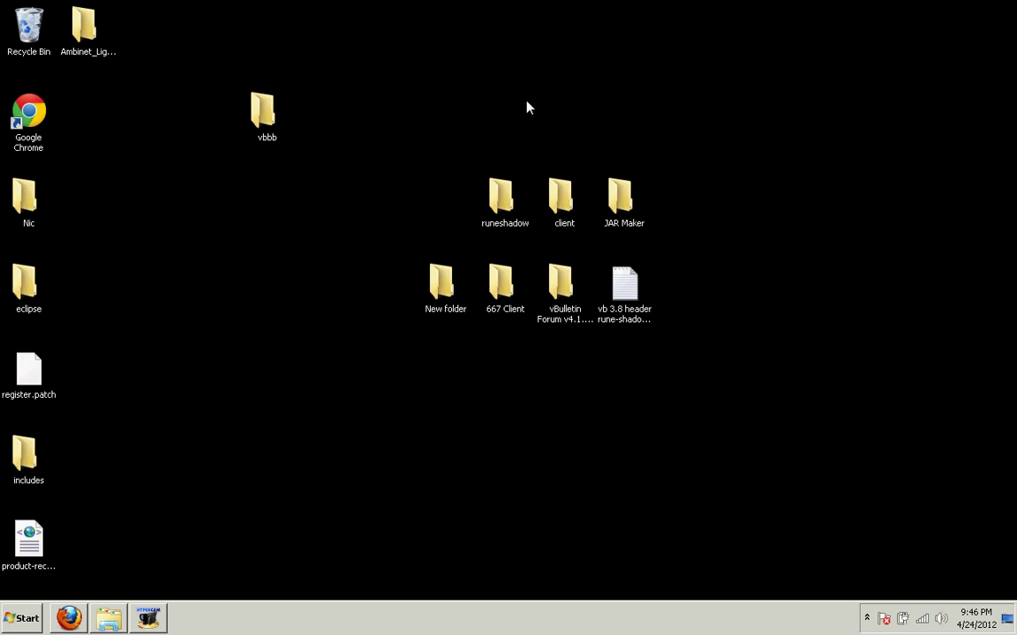
Open the Control Panel from the Start menu
left_click_drag(377, 93, 701, 51)
left_click(29, 618)
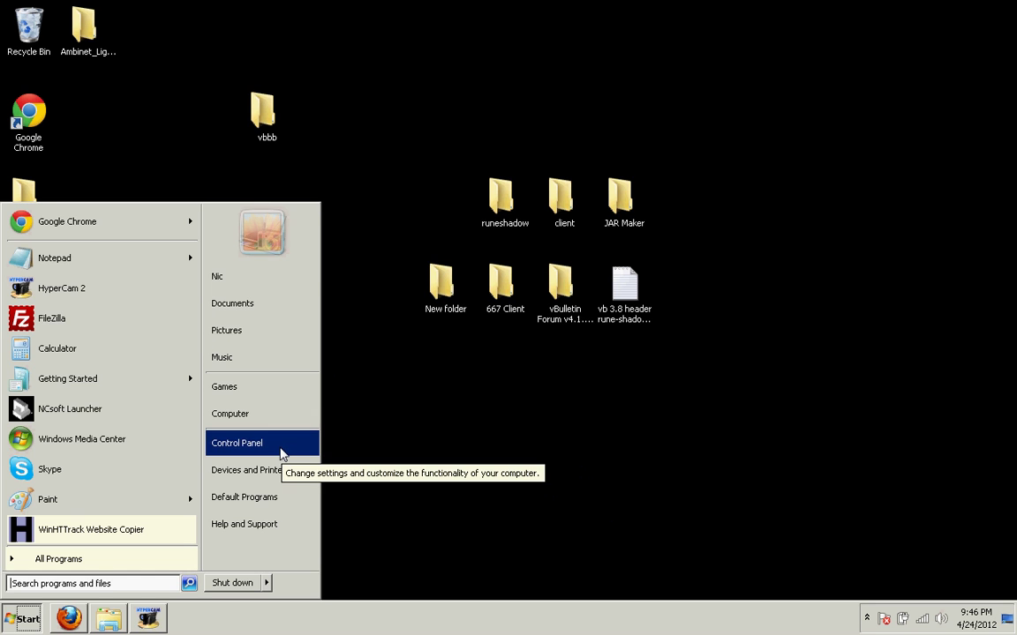
left_click(286, 442)
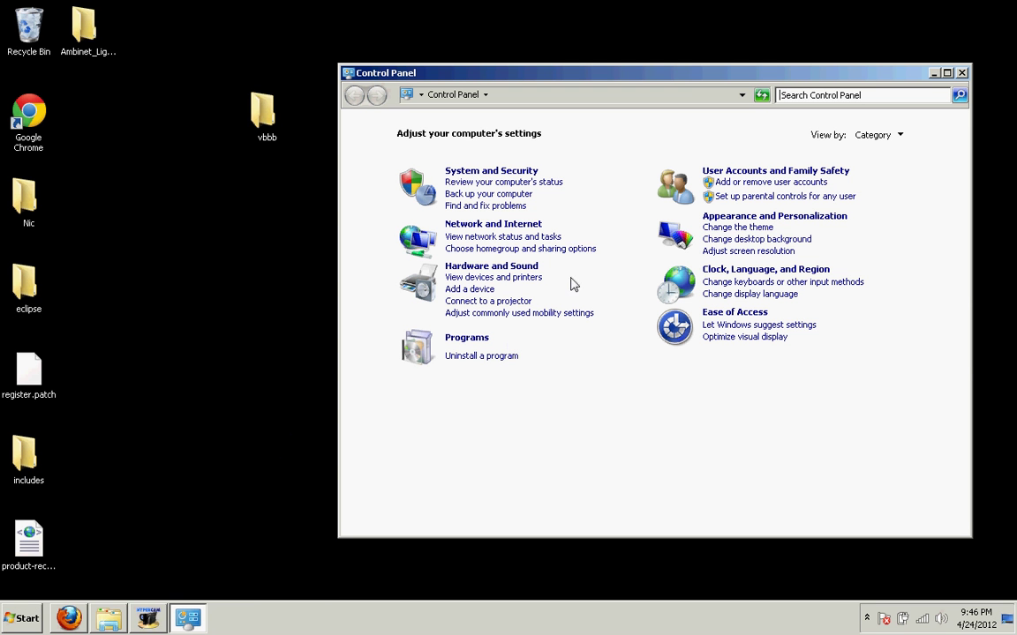
Try Large icons and Small icons views, return to Category, and open Hardware and Sound
left_click(875, 134)
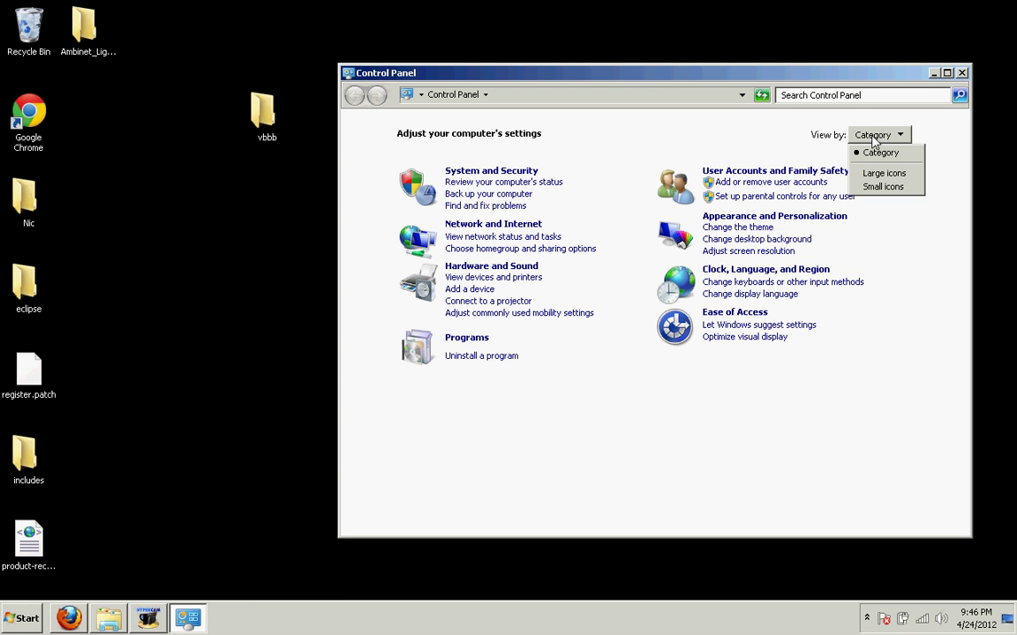
left_click(883, 173)
left_click(869, 134)
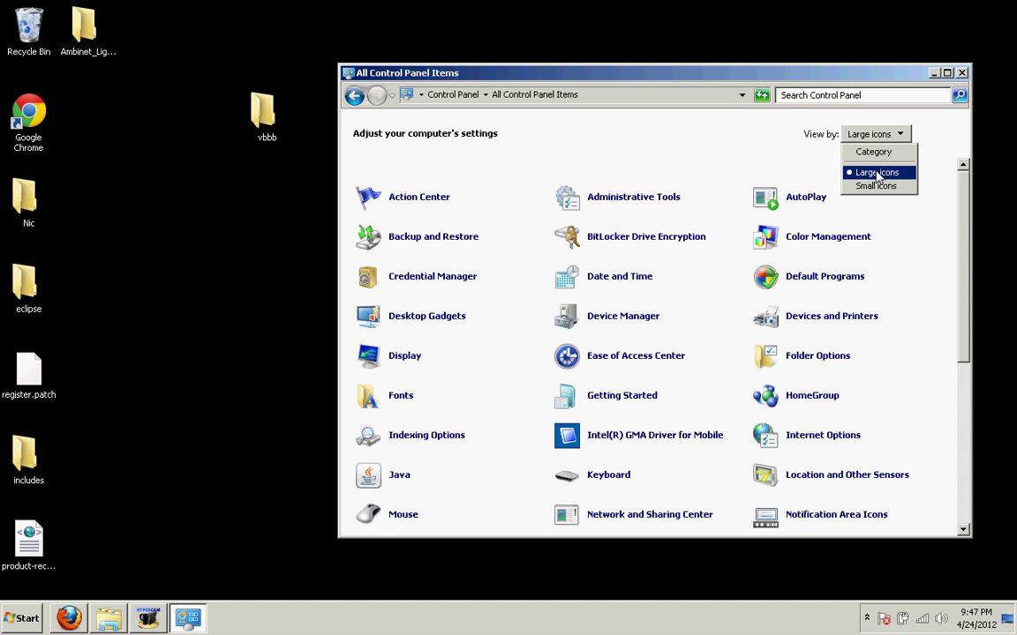
left_click(881, 186)
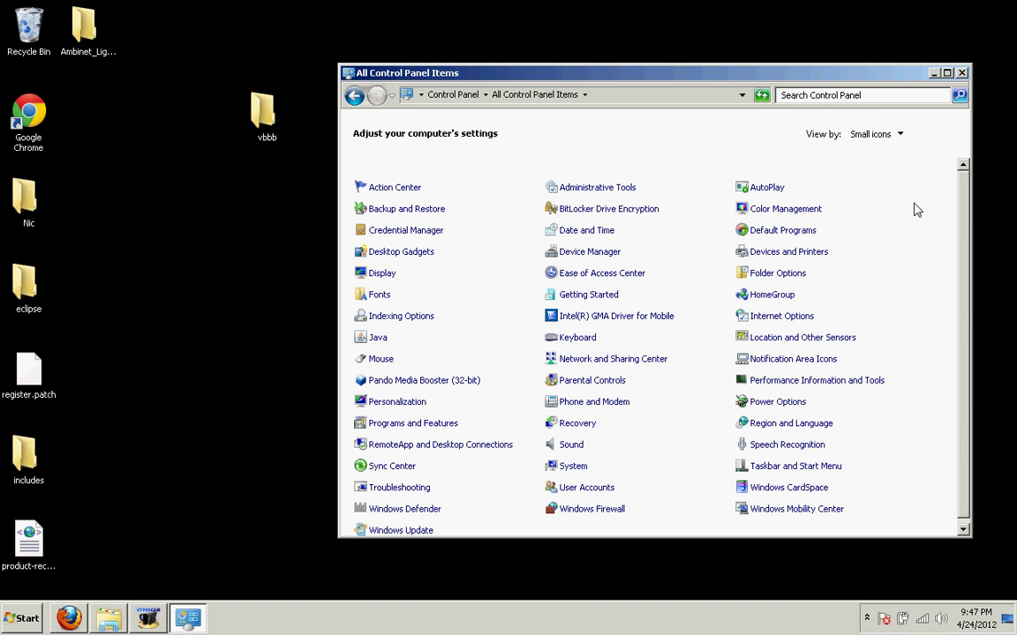
left_click(886, 138)
left_click(858, 150)
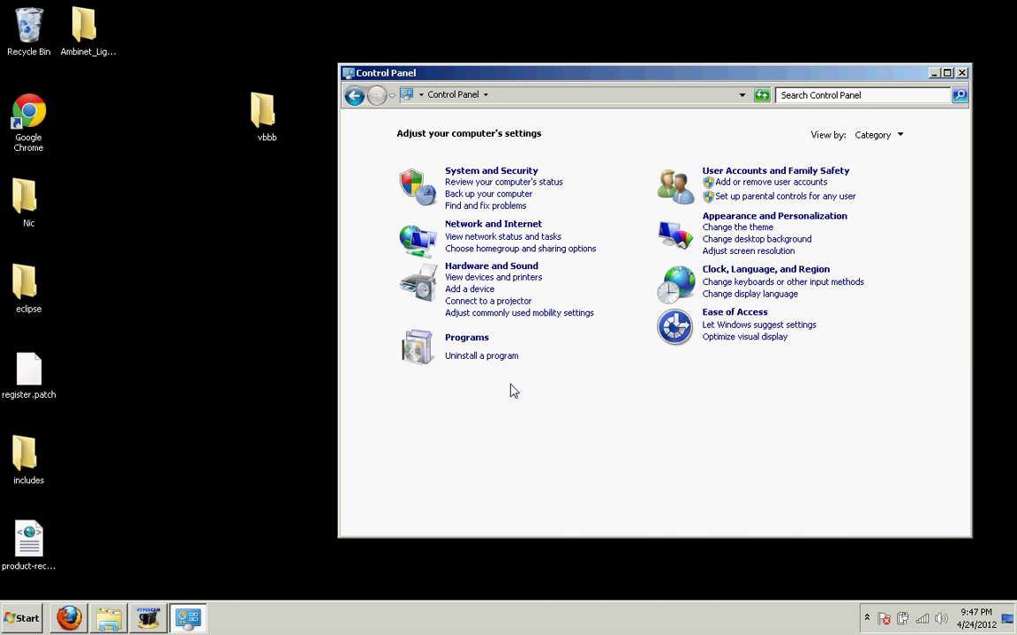
left_click(491, 267)
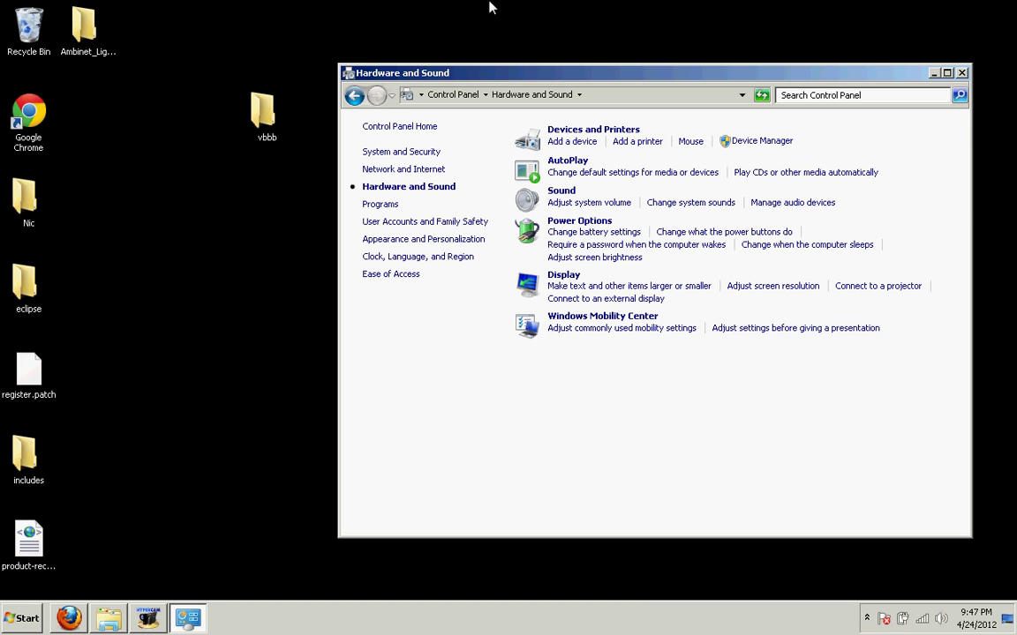
left_click_drag(380, 70, 270, 59)
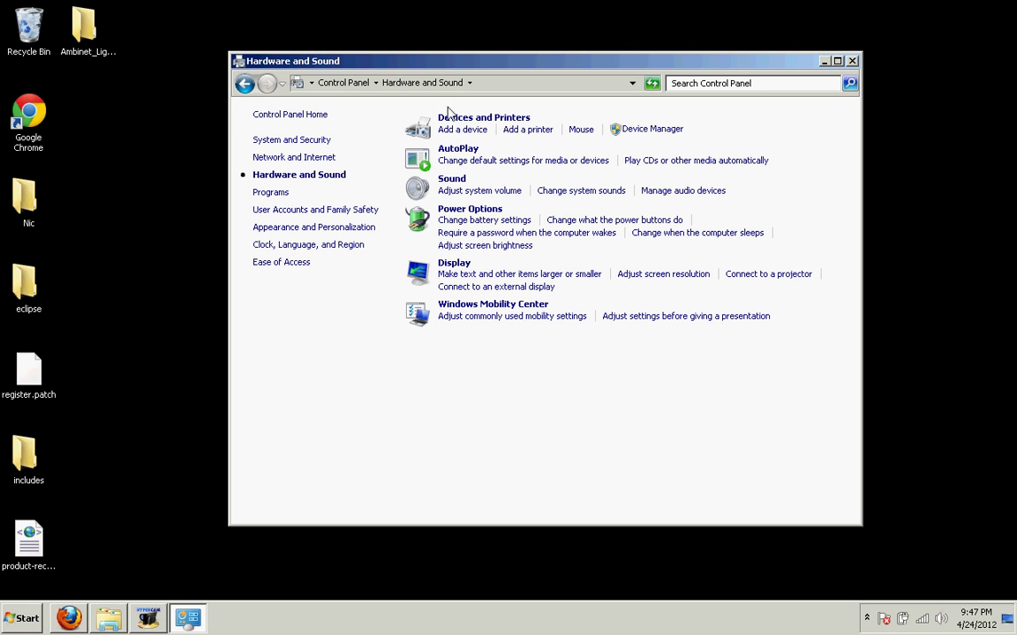
Open the Sound dialog, close Control Panel, and browse its tabs before settling on Recording
left_click(699, 191)
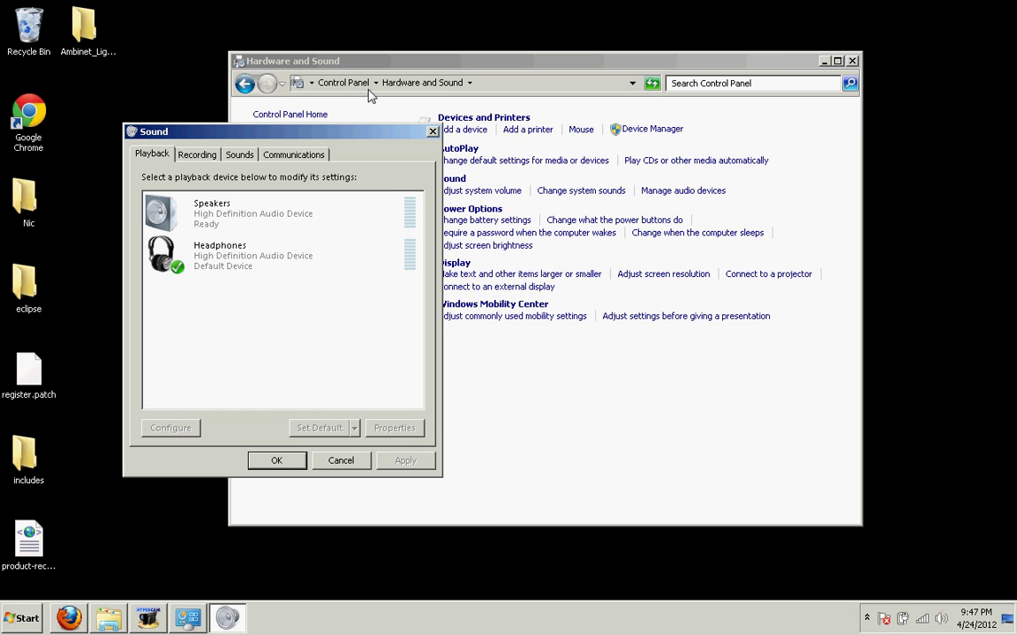
left_click(851, 61)
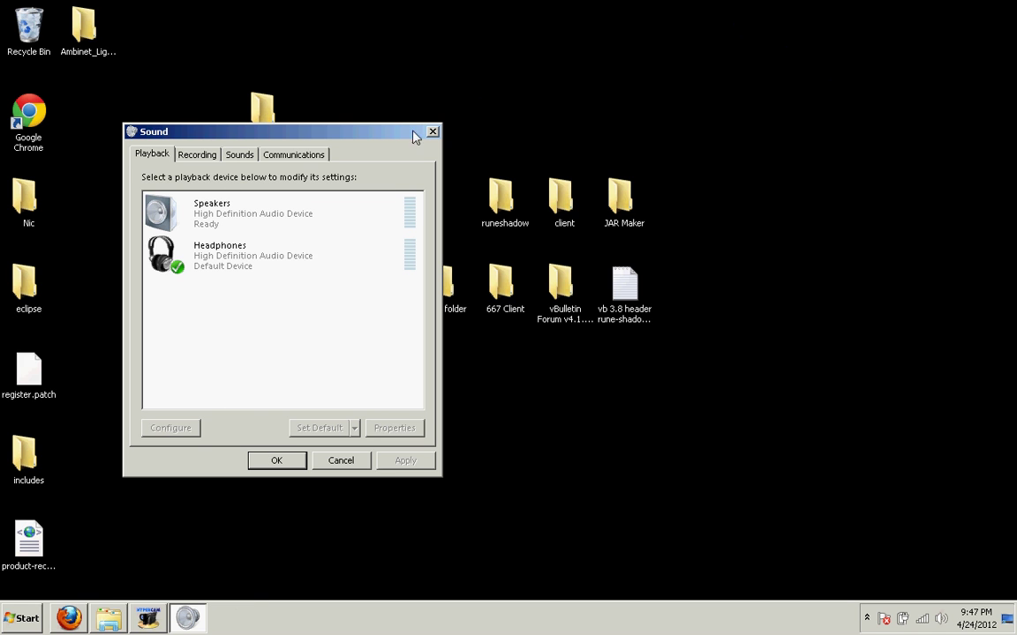
left_click_drag(320, 132, 619, 105)
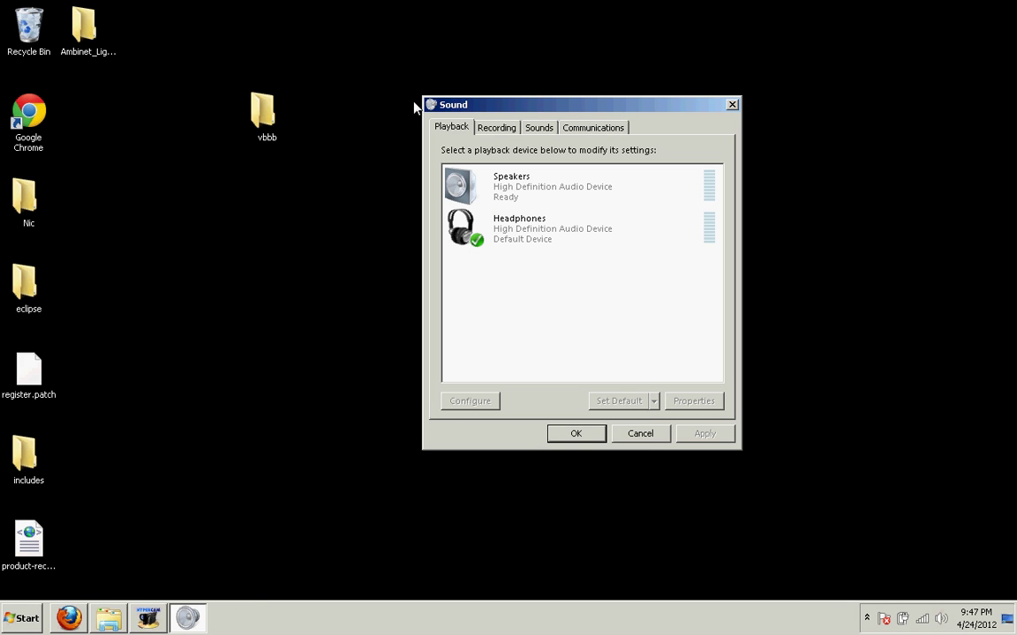
left_click(494, 128)
left_click(539, 128)
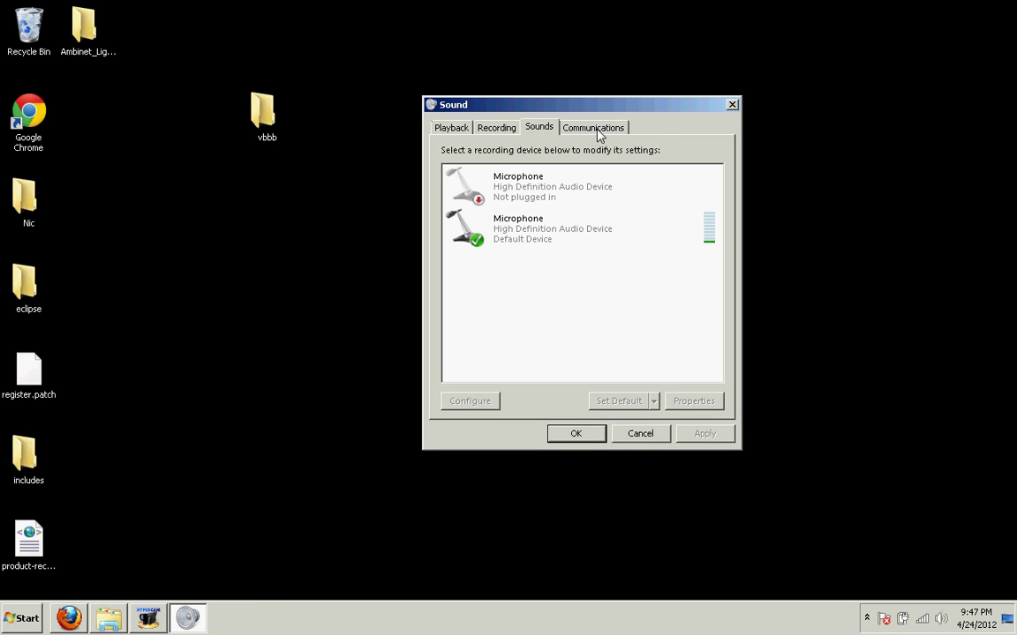
left_click(593, 127)
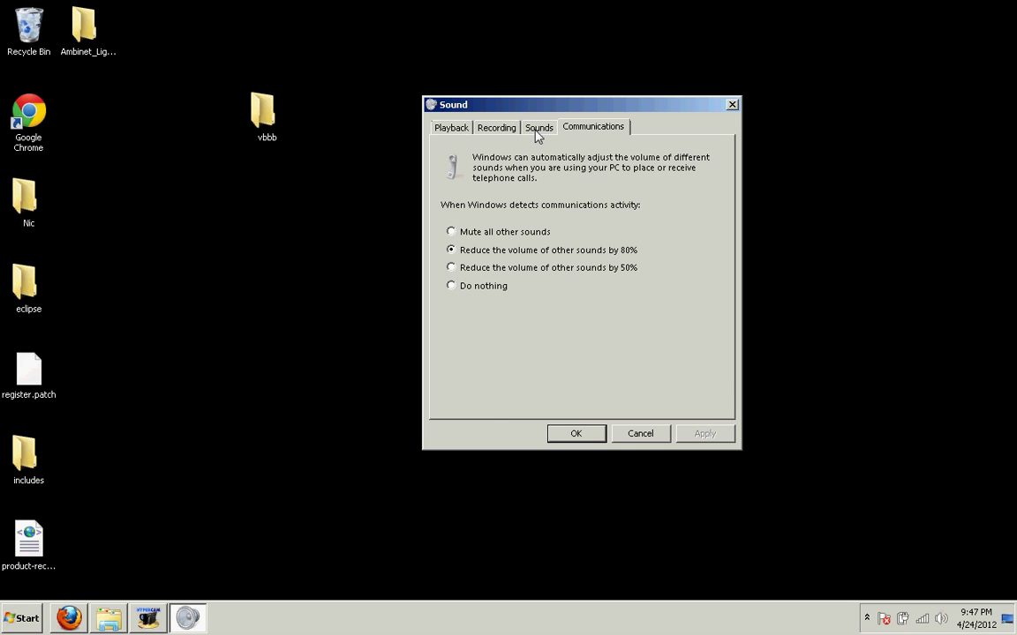
left_click(499, 130)
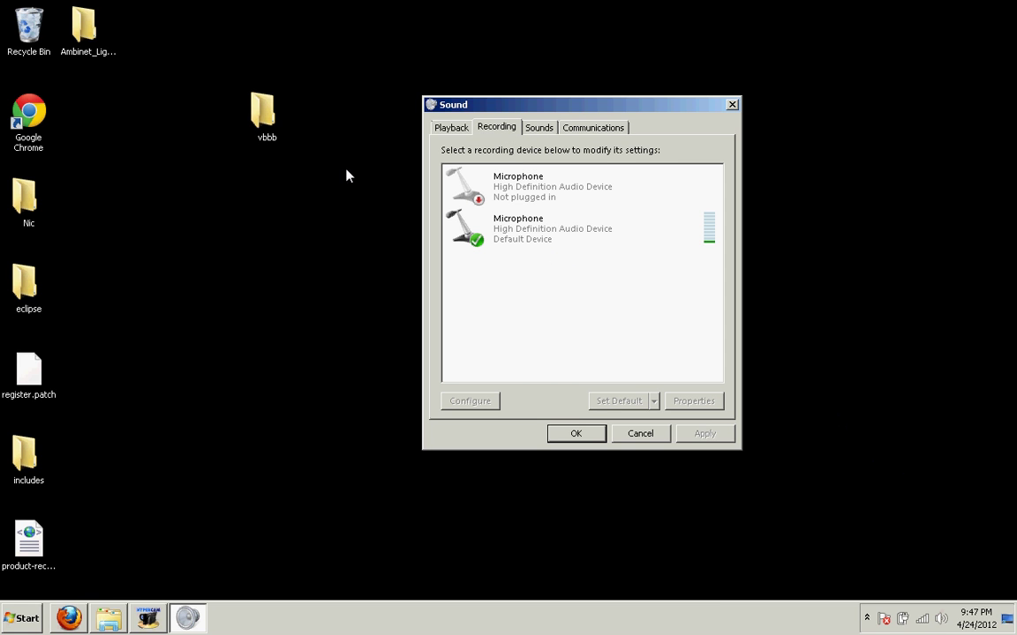
Open the default Microphone's properties and view its Levels tab
left_click(501, 222)
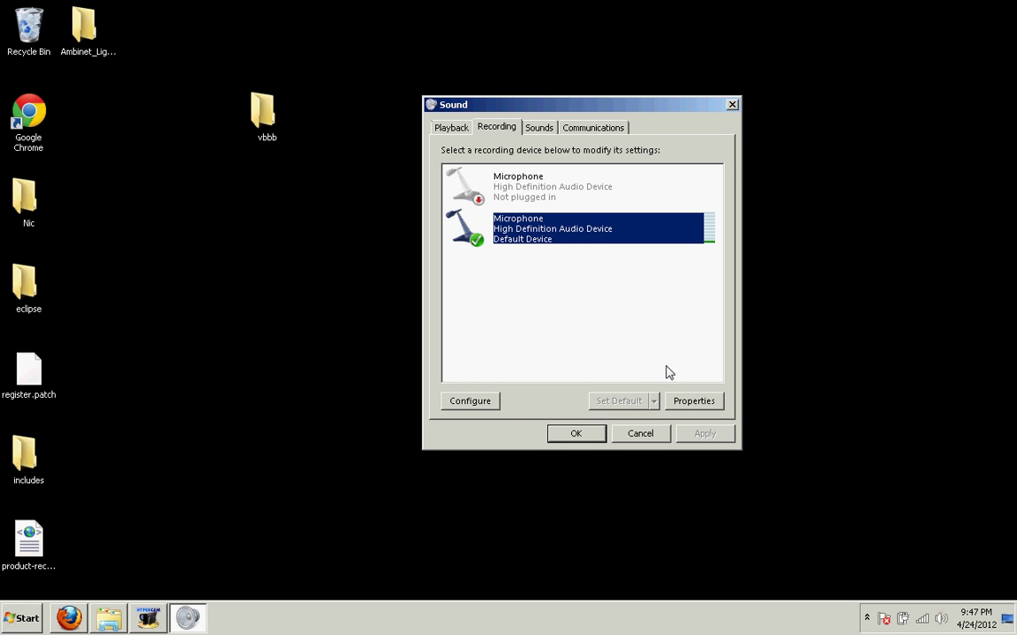
left_click(684, 402)
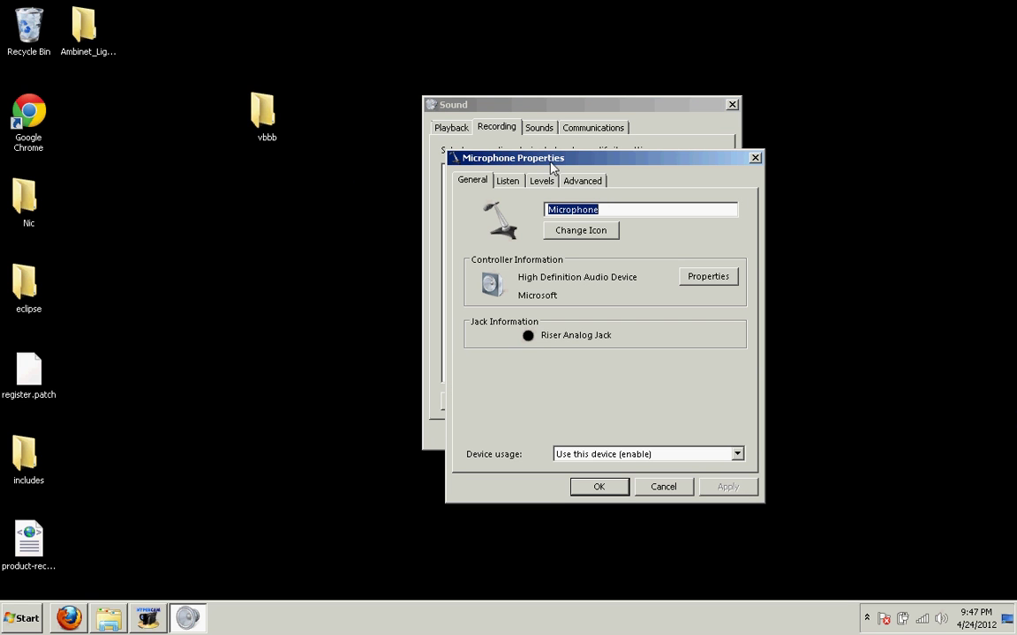
left_click_drag(552, 163, 209, 105)
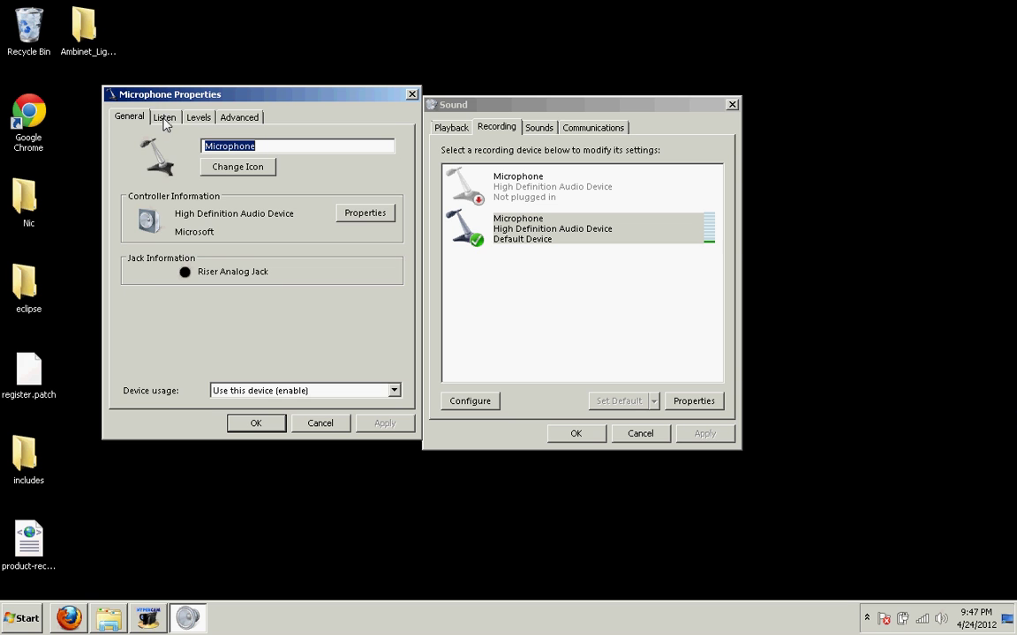
left_click(176, 117)
left_click(196, 117)
left_click(225, 118)
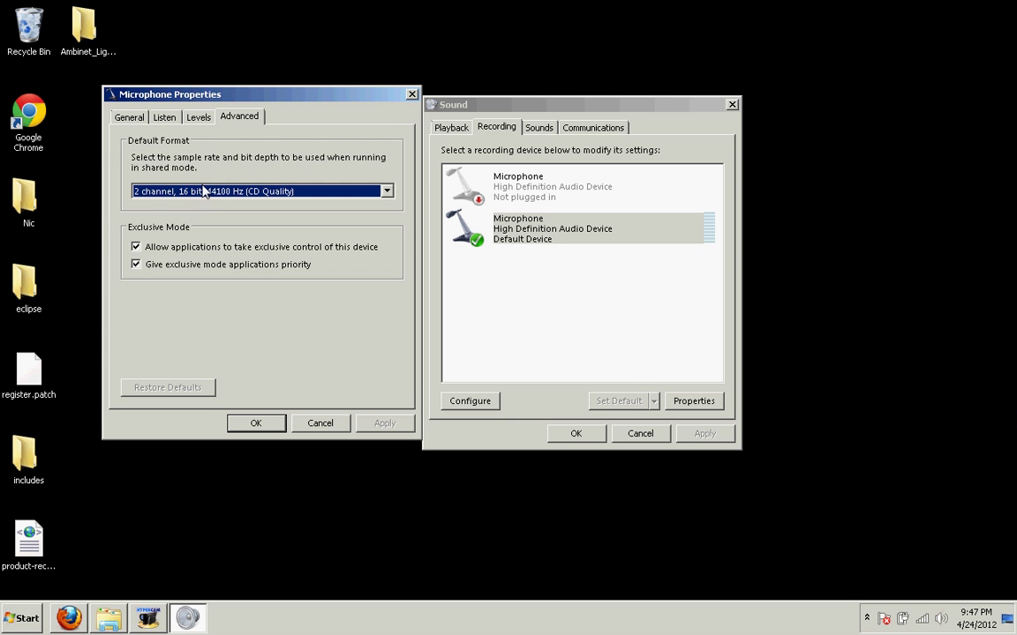
left_click(199, 122)
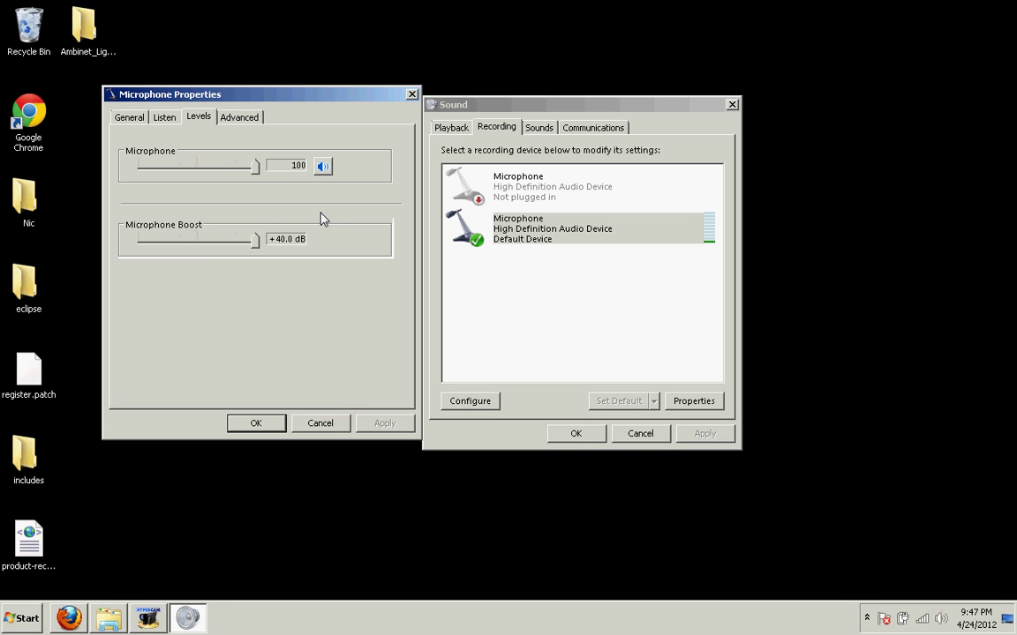
Toggle the microphone mute off again, adjust its level, and set Microphone Boost to +40.0 dB
left_click(319, 168)
left_click(324, 168)
left_click_drag(258, 174, 285, 171)
left_click_drag(259, 244, 146, 244)
left_click_drag(140, 244, 311, 234)
Confirm the Microphone Properties with OK, then close the Sound dialog with OK
left_click(250, 424)
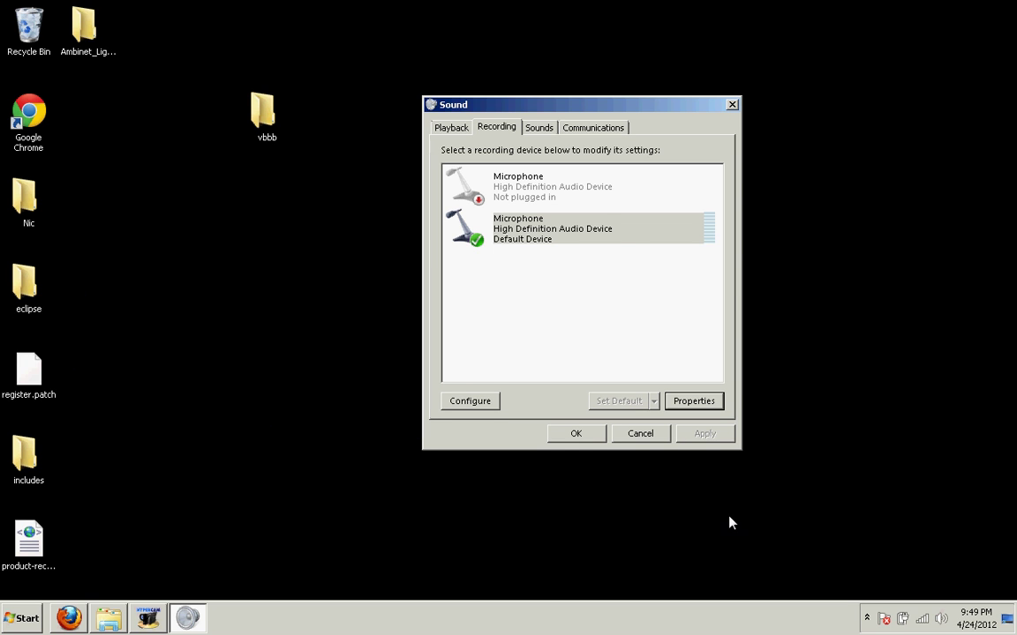
left_click_drag(588, 103, 672, 41)
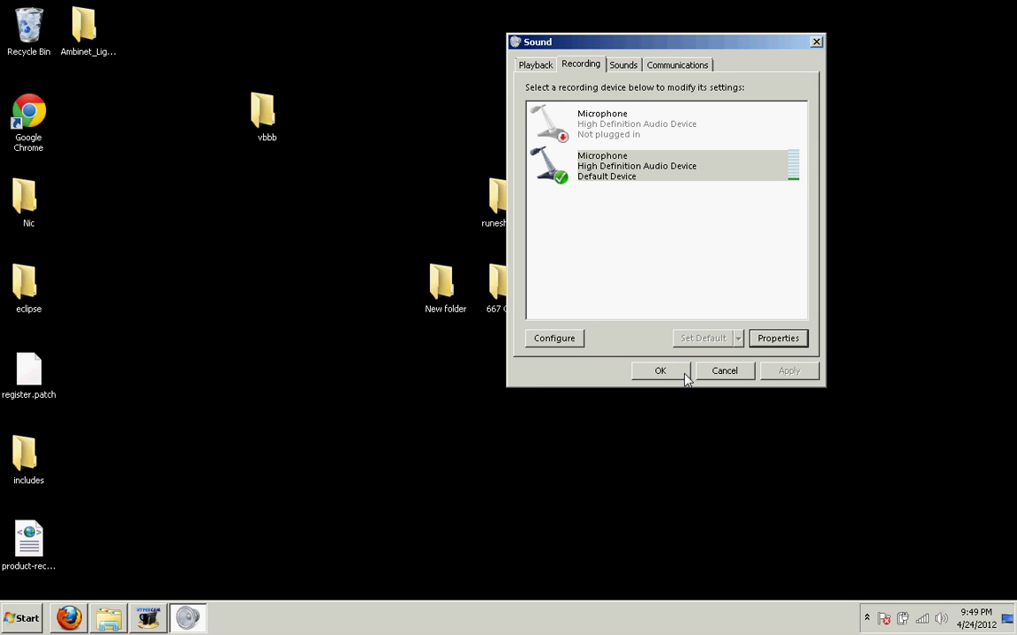
left_click(681, 376)
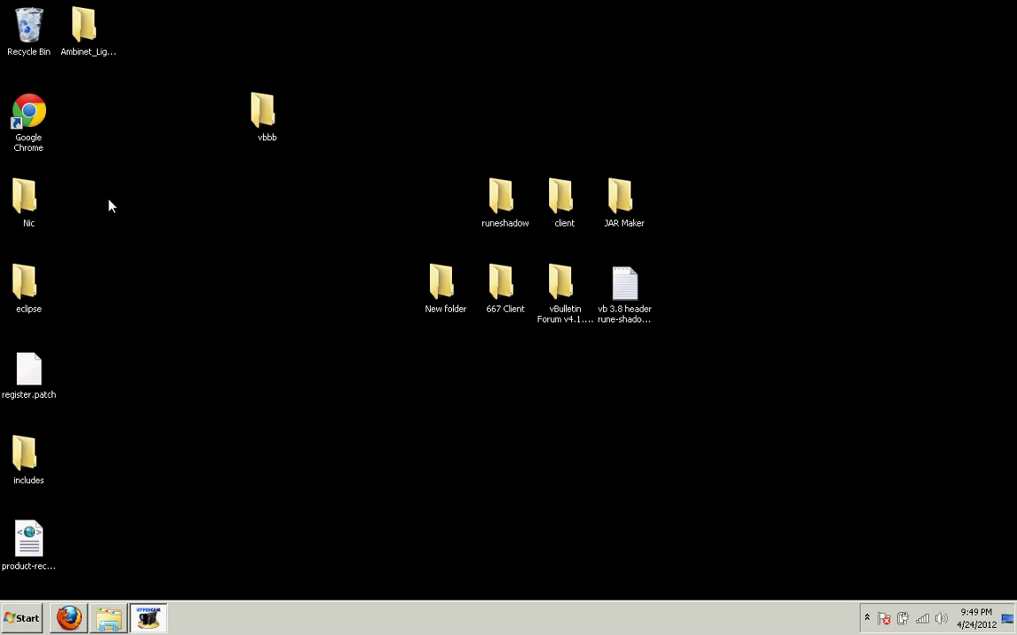
Open and dismiss the tray popups and Start menu, then select and deselect desktop icons
left_click(883, 619)
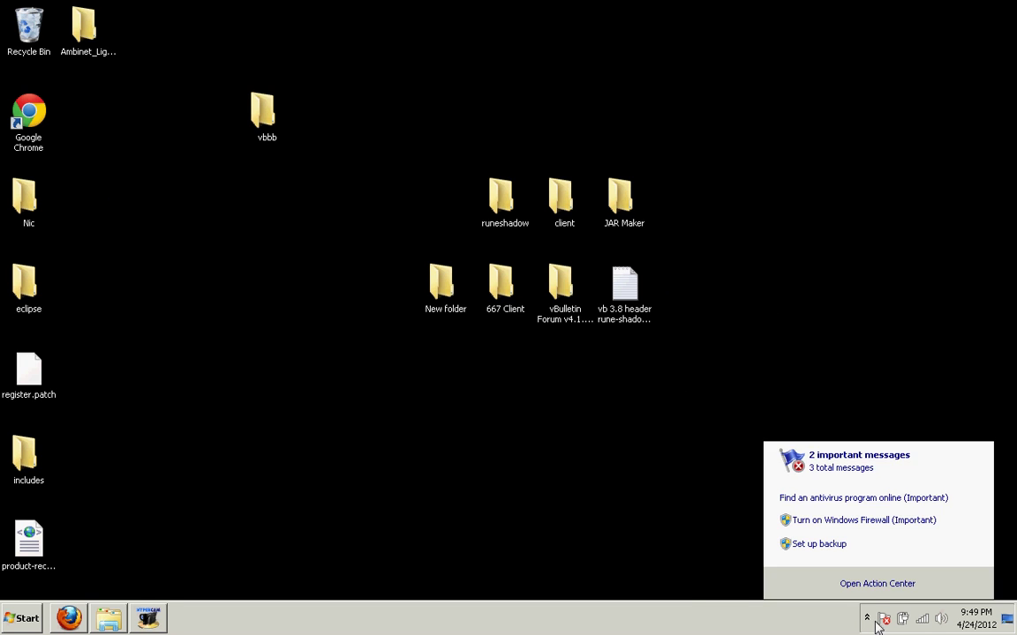
left_click(868, 620)
left_click(899, 479)
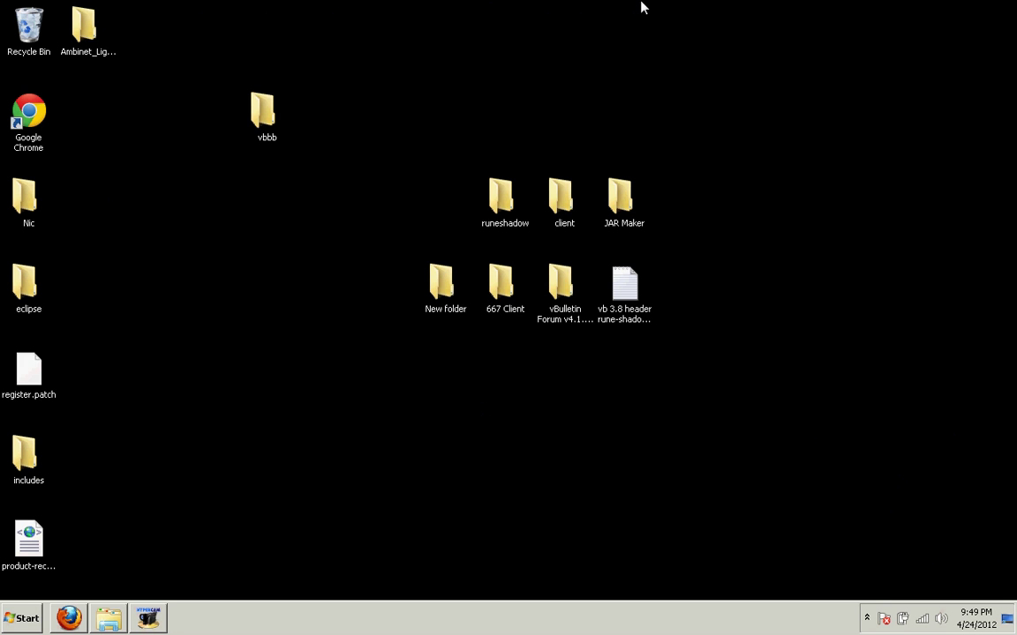
left_click_drag(717, 46, 336, 161)
left_click(27, 615)
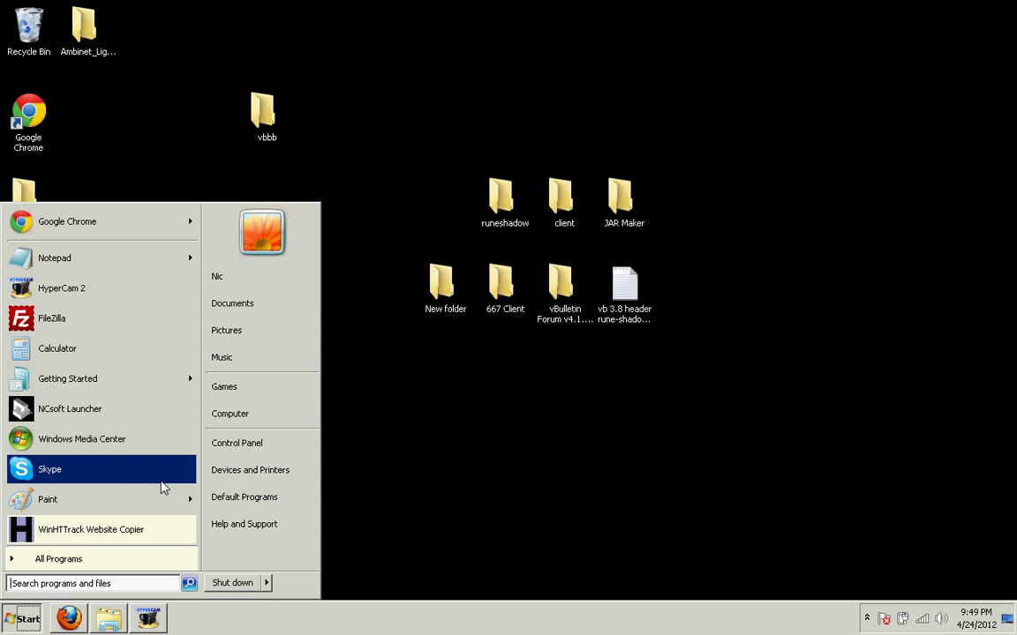
left_click(390, 91)
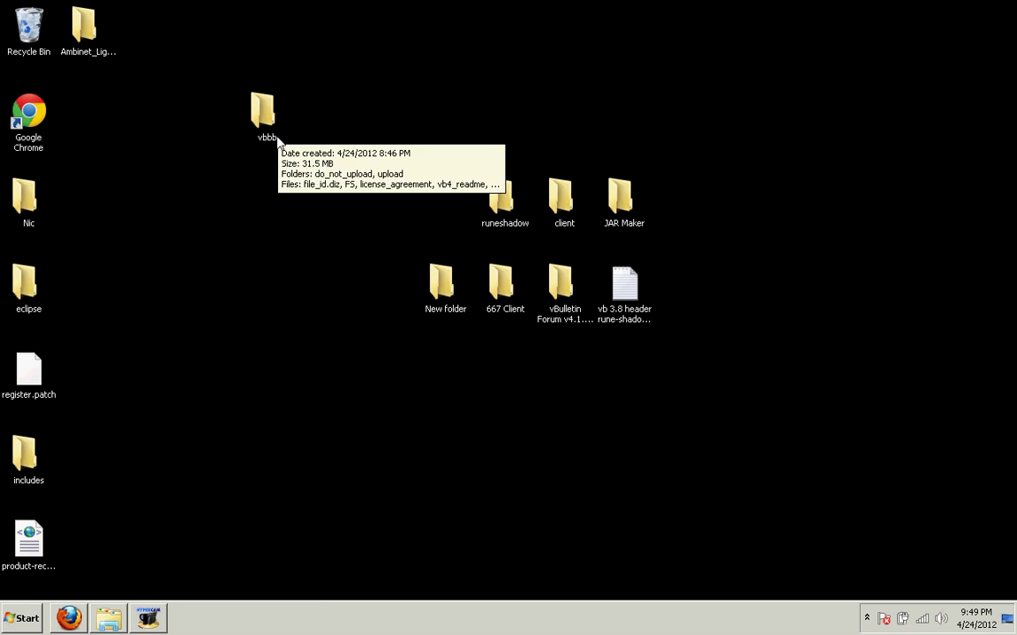
left_click_drag(186, 296, 565, 311)
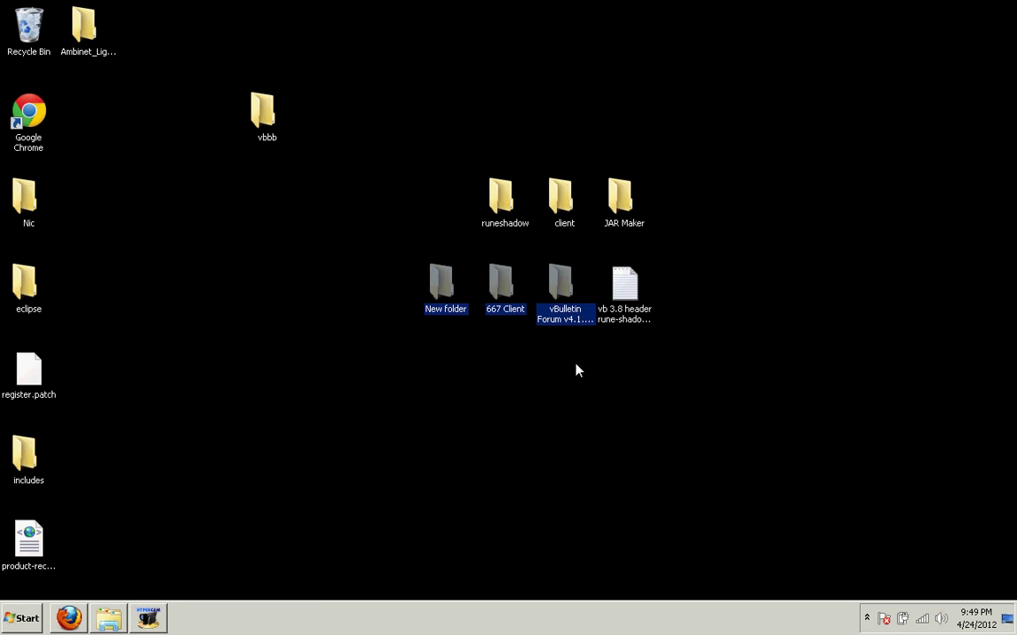
left_click(84, 468)
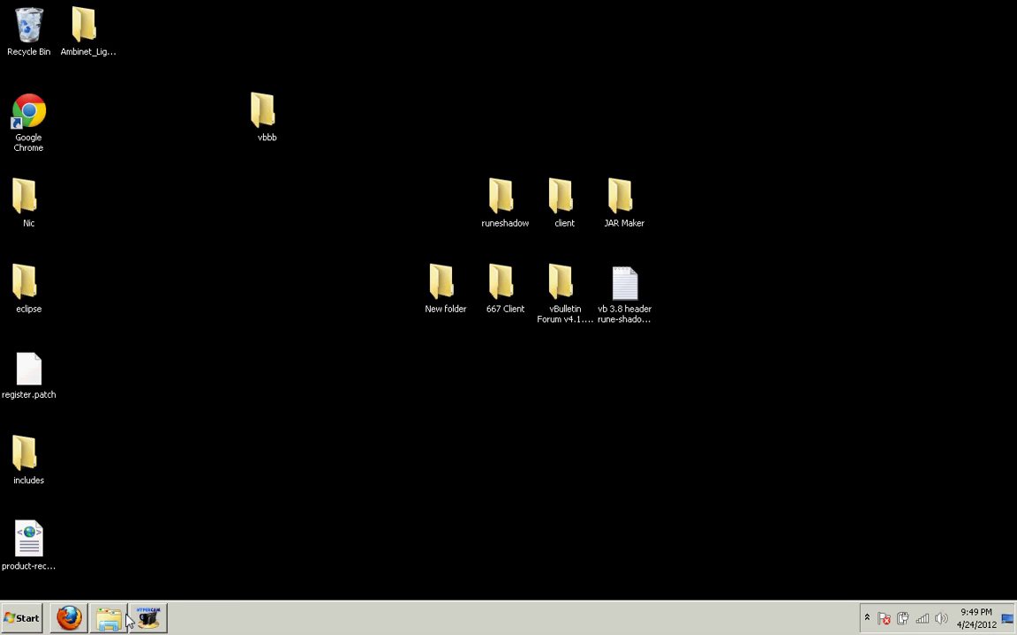